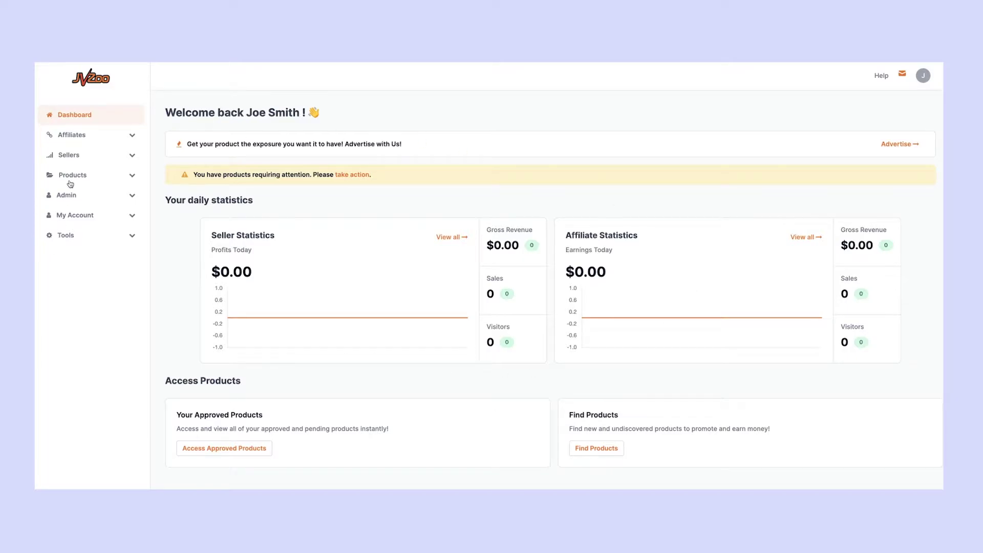
Step: Go to Affiliate Bonuses, where the Video Tango bonus is the only entry
{"action": "left_click", "coordinate": [102, 137]}
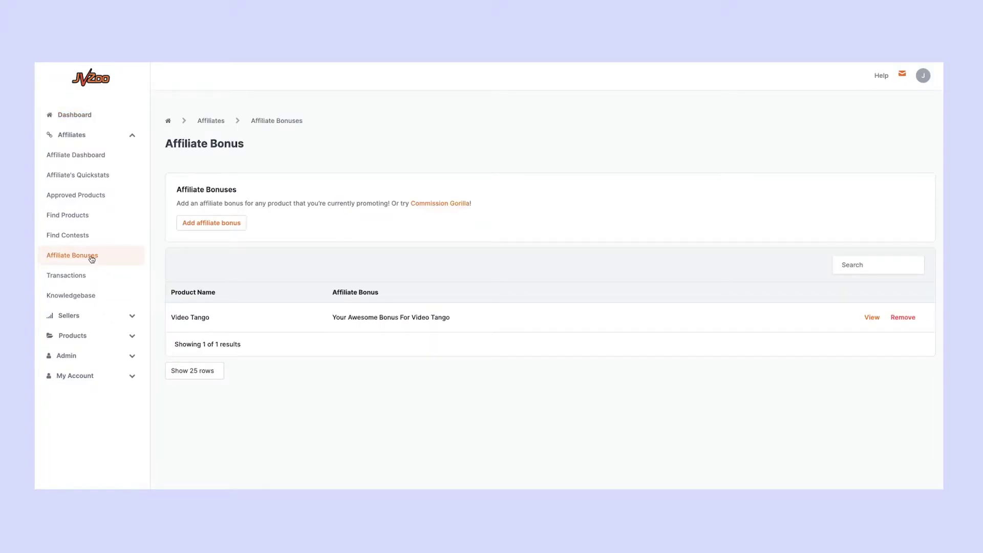
Step: Start a new affiliate bonus with Webimate Test Product as its product
{"action": "left_click", "coordinate": [213, 224]}
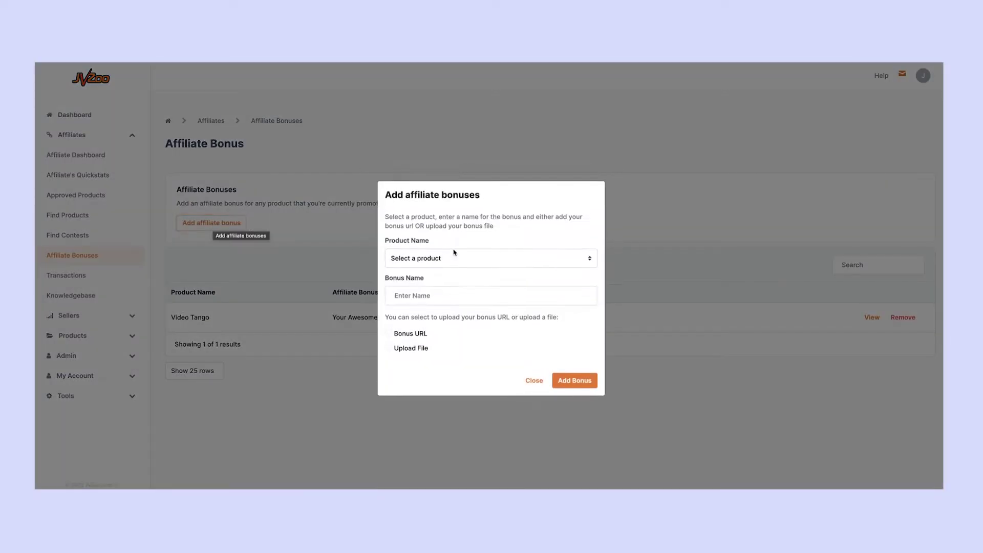
{"action": "left_click", "coordinate": [464, 257]}
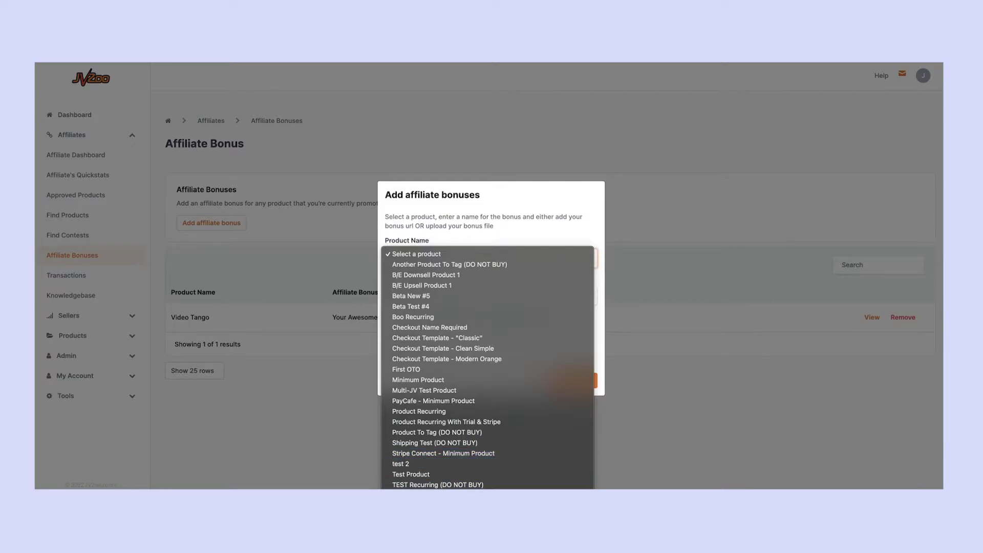
{"action": "left_click", "coordinate": [440, 494]}
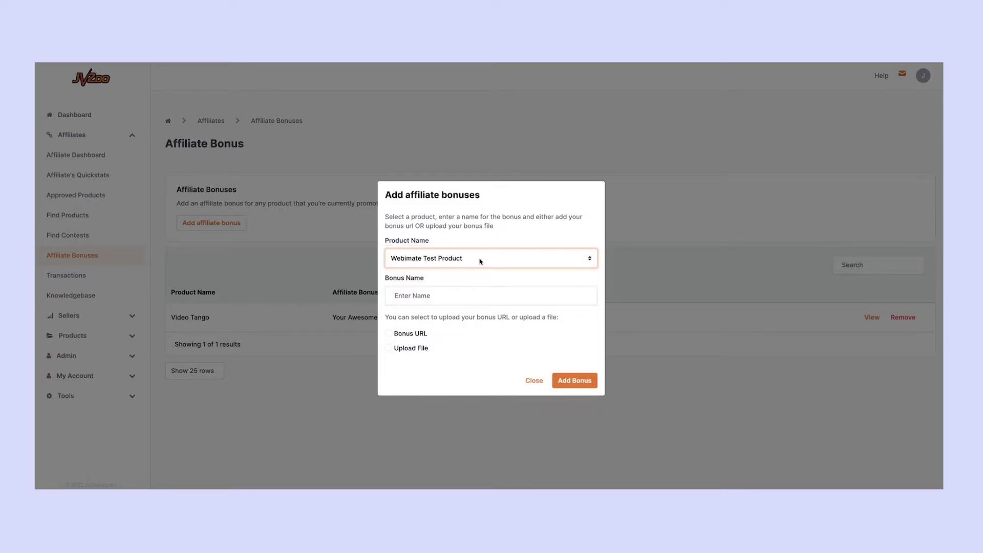
{"action": "left_click", "coordinate": [430, 293]}
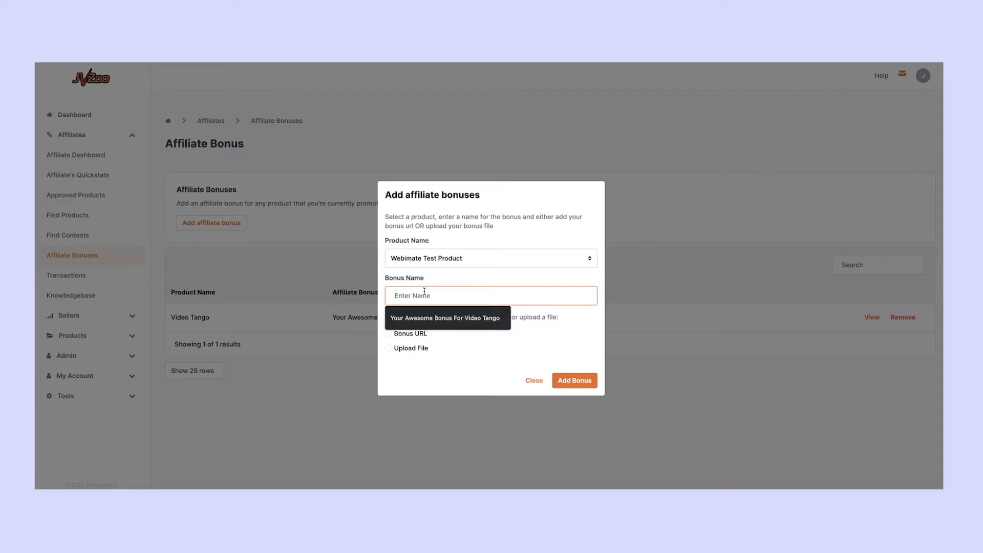
{"action": "type", "text": "Jvzoo B"}
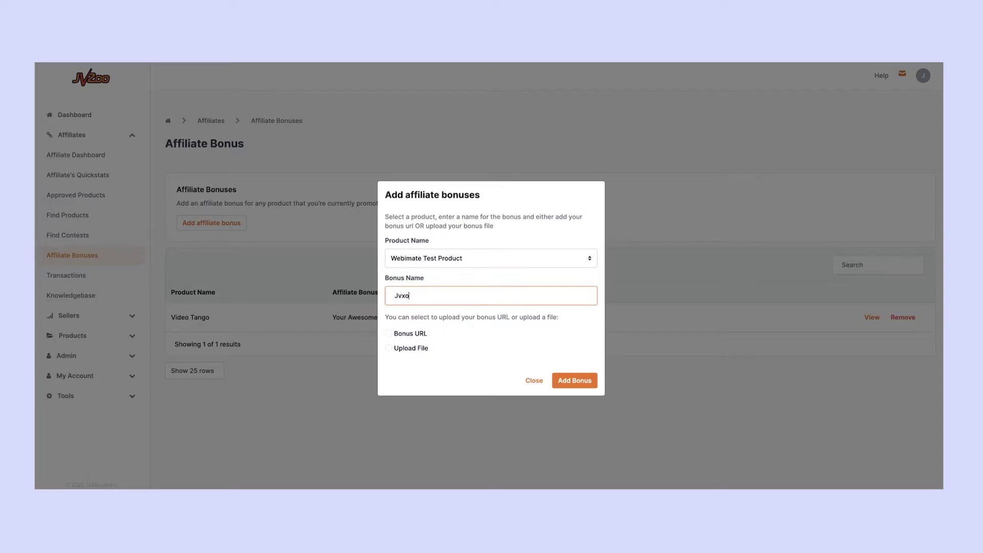
{"action": "type", "text": "onus"}
{"action": "left_click", "coordinate": [407, 335]}
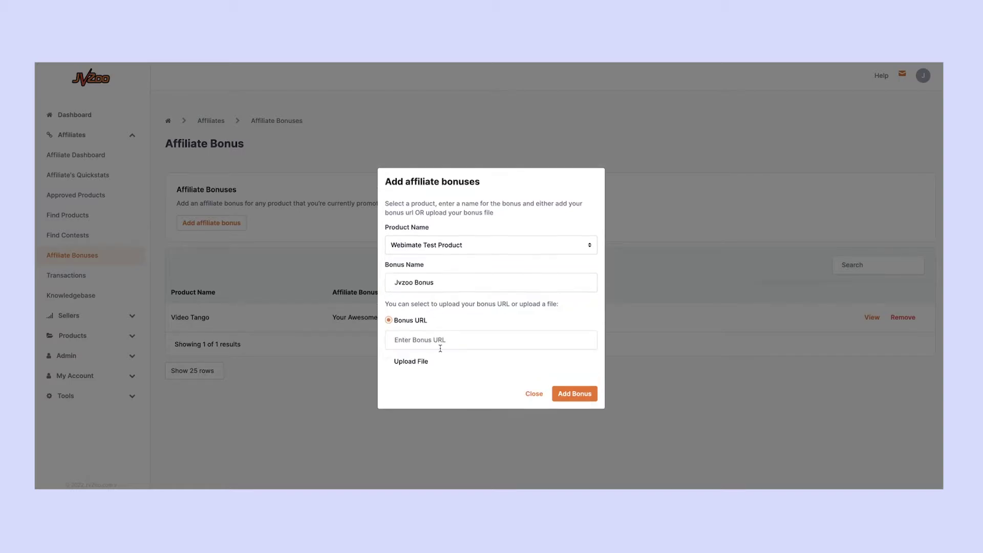
{"action": "left_click", "coordinate": [442, 342]}
{"action": "type", "text": "htt"}
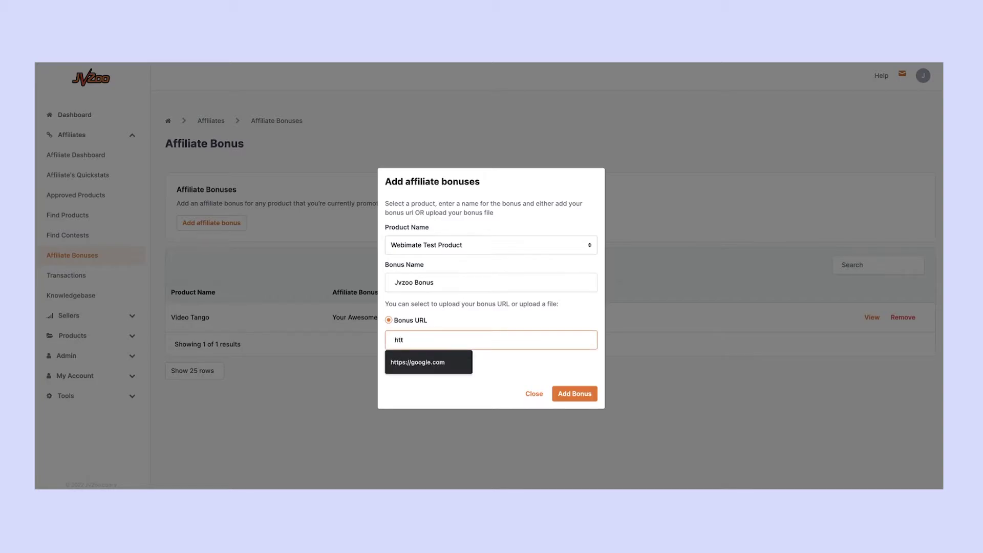
{"action": "key", "text": "Down"}
{"action": "key", "text": "Return"}
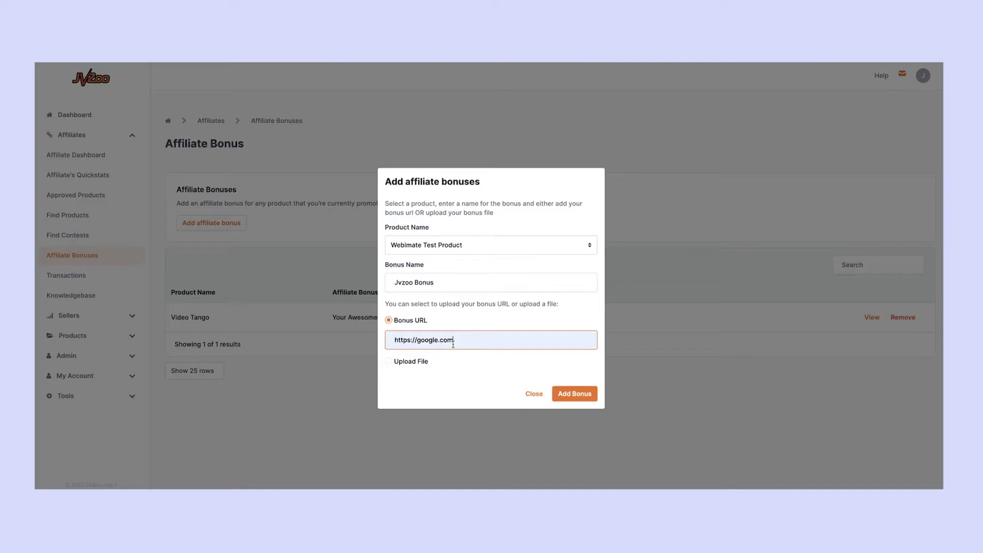
{"action": "left_click", "coordinate": [408, 362]}
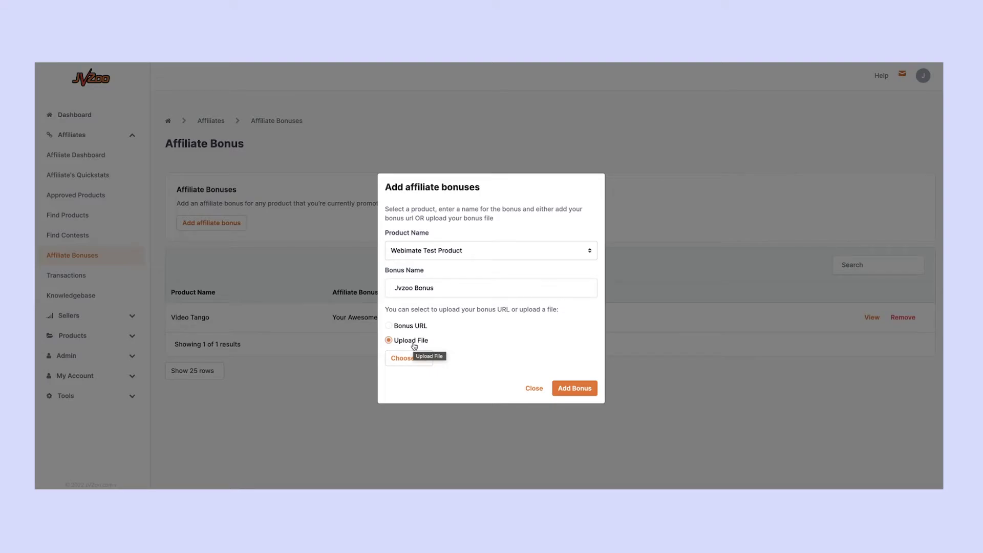
{"action": "left_click", "coordinate": [409, 326]}
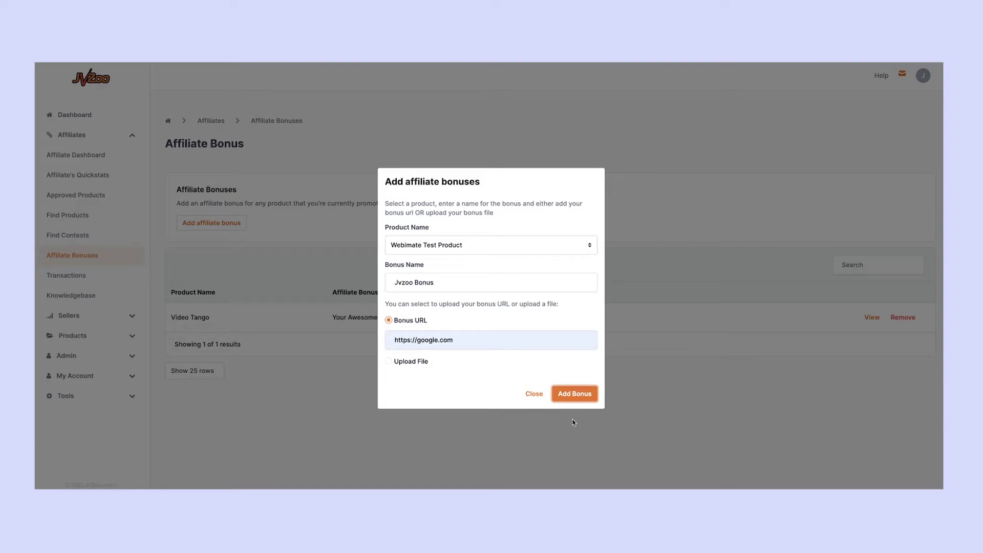
Step: Save the Jvzoo Bonus for Webimate Test Product and expand Affiliates in the sidebar
{"action": "left_click", "coordinate": [573, 393]}
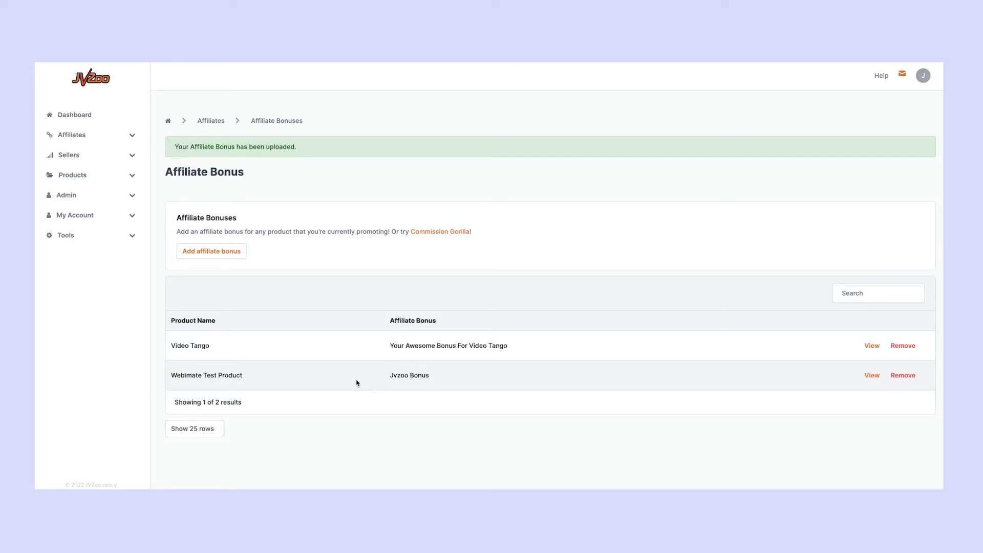
{"action": "left_click", "coordinate": [132, 136]}
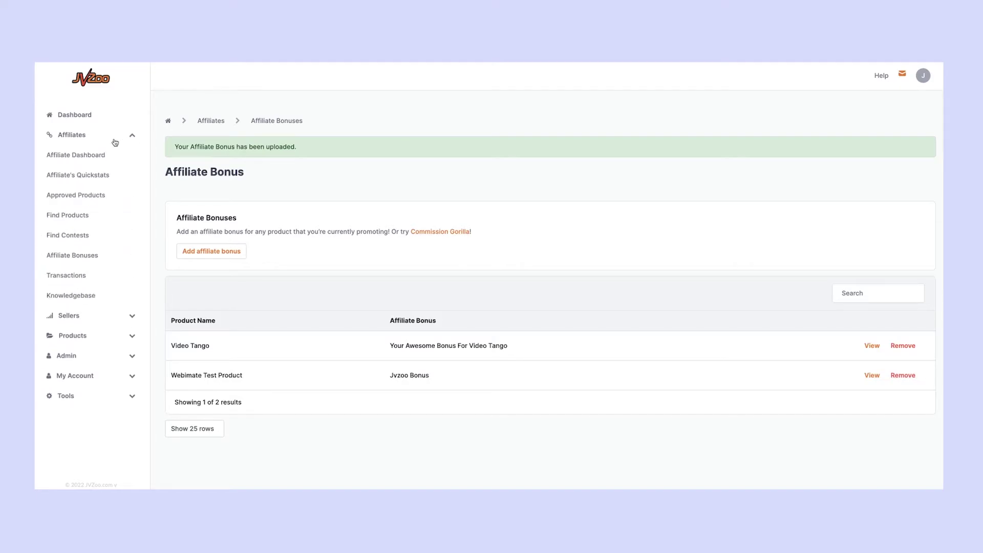
Step: Go to Approved Products and scroll down to Minimum Product
{"action": "left_click", "coordinate": [86, 196]}
{"action": "left_click", "coordinate": [87, 196]}
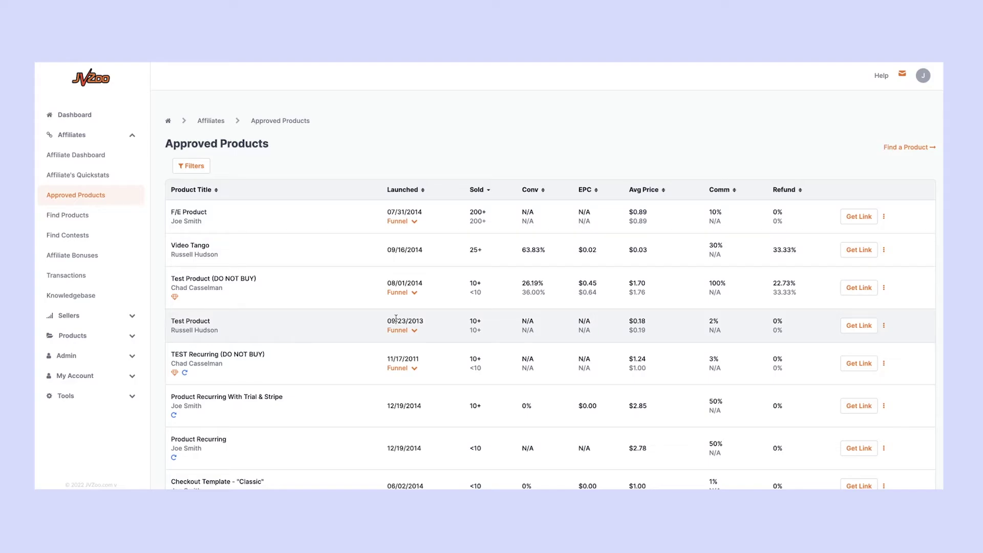
{"action": "scroll", "coordinate": [397, 318], "scroll_direction": "down", "scroll_amount": 4}
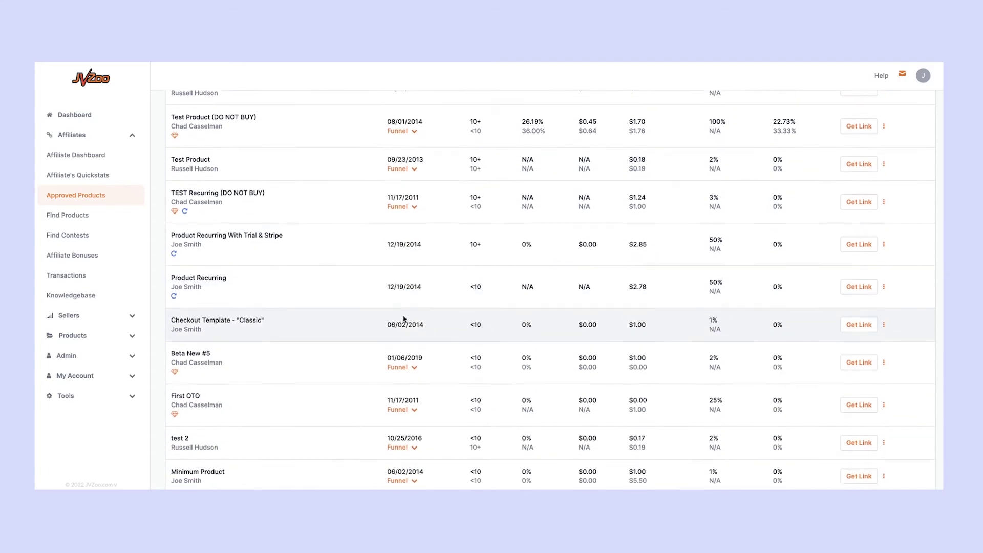
{"action": "scroll", "coordinate": [403, 319], "scroll_direction": "up", "scroll_amount": 1}
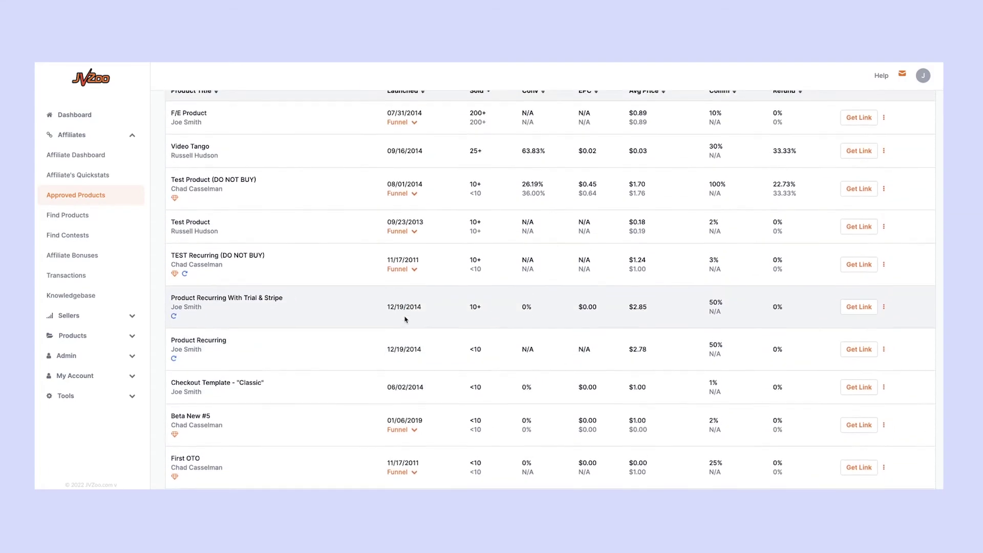
{"action": "scroll", "coordinate": [404, 319], "scroll_direction": "down", "scroll_amount": 3}
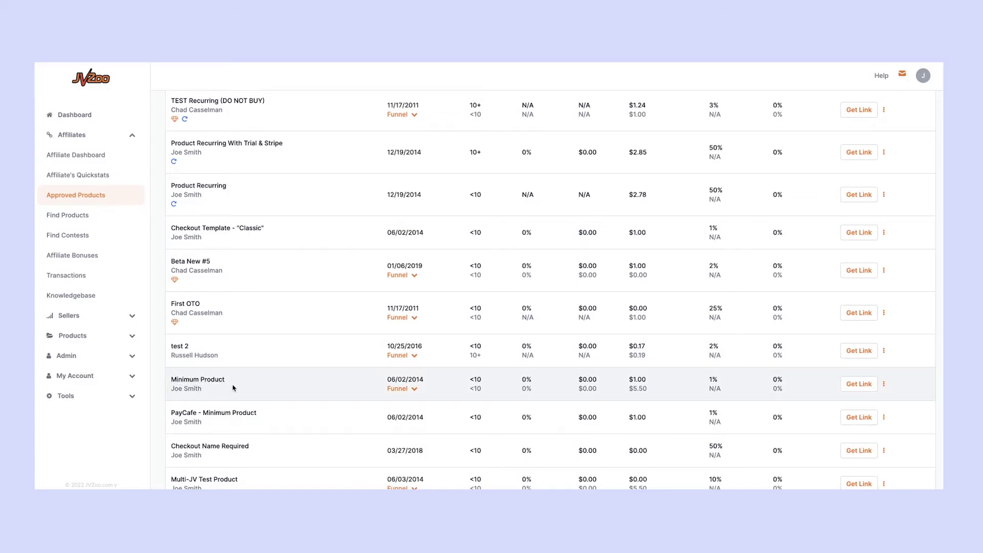
{"action": "left_click", "coordinate": [884, 383]}
{"action": "left_click", "coordinate": [890, 415]}
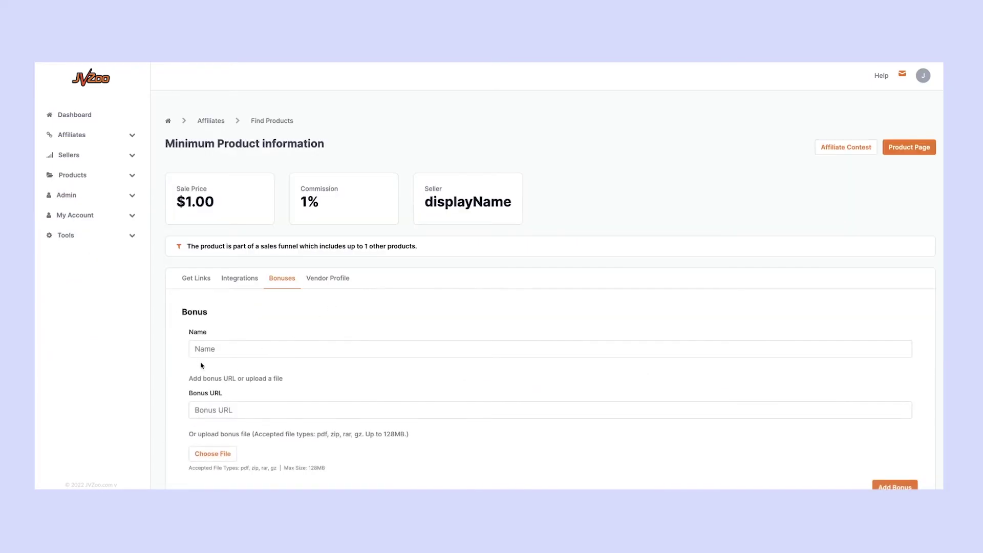
{"action": "left_click", "coordinate": [215, 348]}
{"action": "type", "text": "our awesome bonus"}
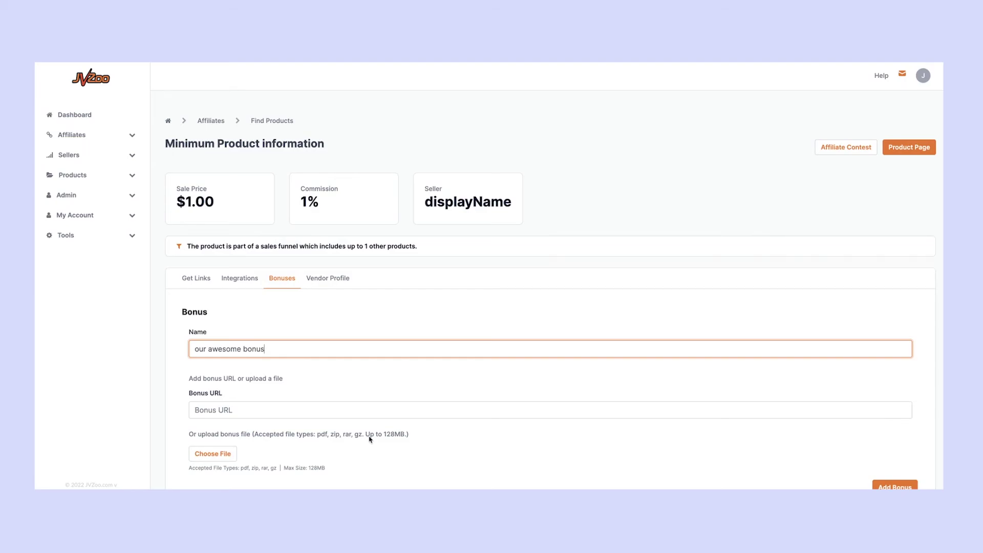
{"action": "left_click", "coordinate": [202, 409]}
{"action": "type", "text": "https"}
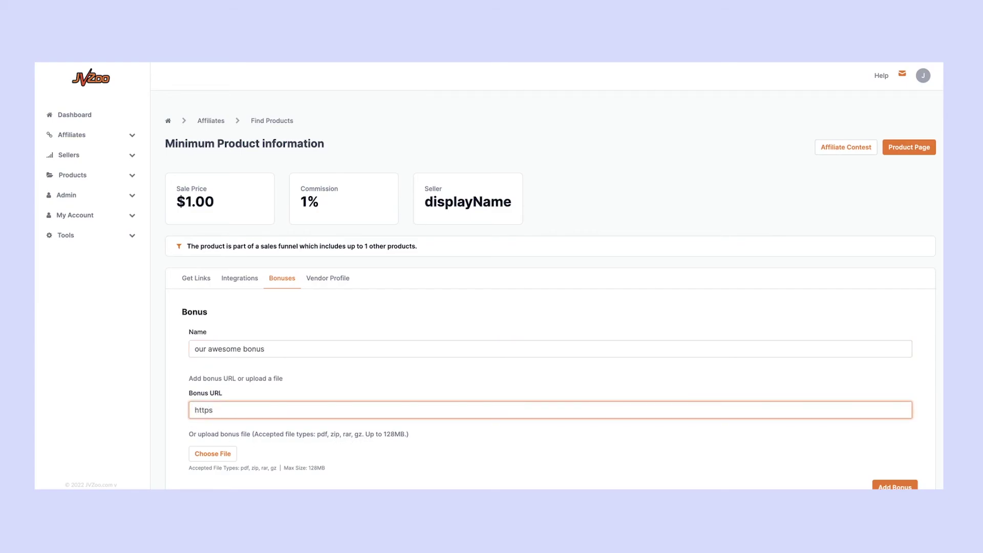
{"action": "type", "text": "://google.com"}
{"action": "scroll", "coordinate": [205, 408], "scroll_direction": "down", "scroll_amount": 1}
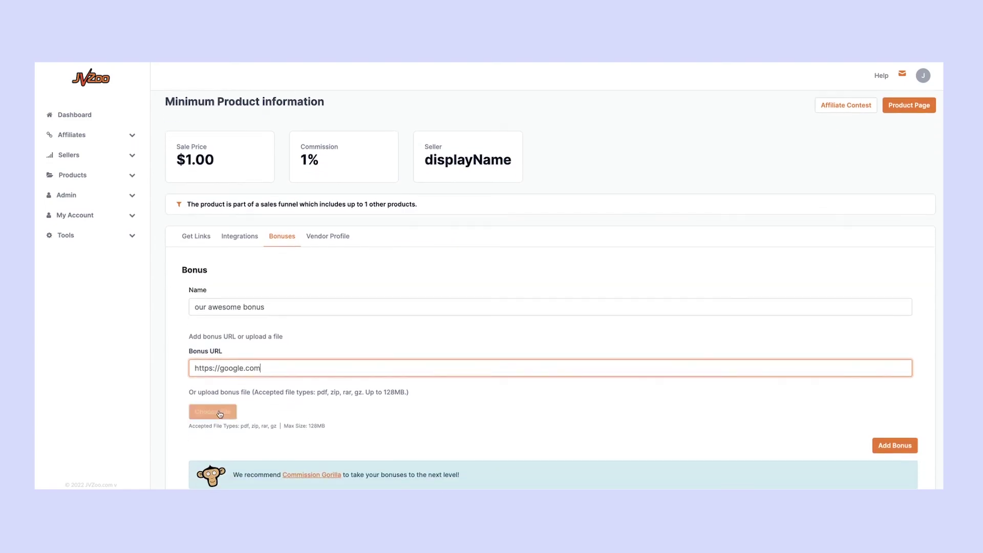
Step: Submit the 'our awesome bonus' bonus with Add Bonus
{"action": "left_click", "coordinate": [900, 447]}
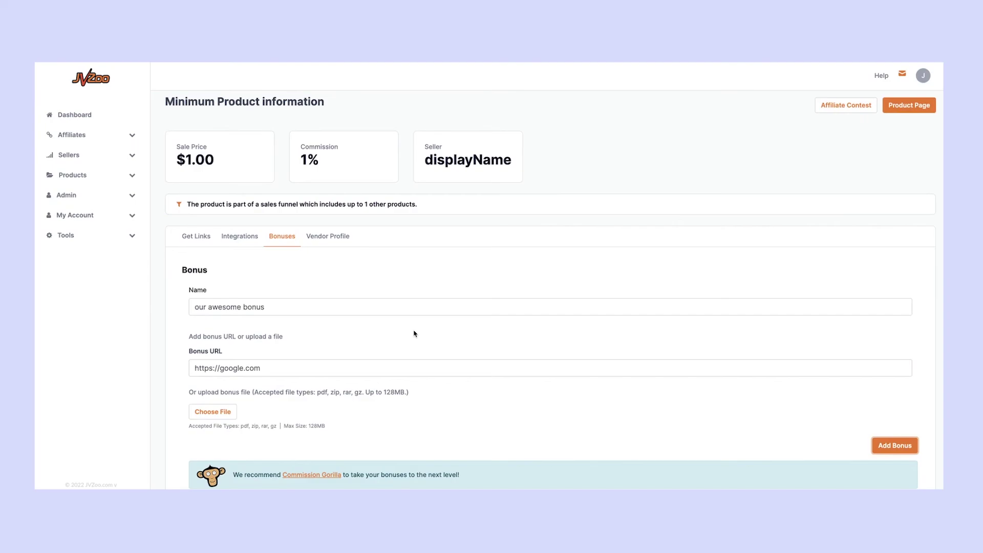